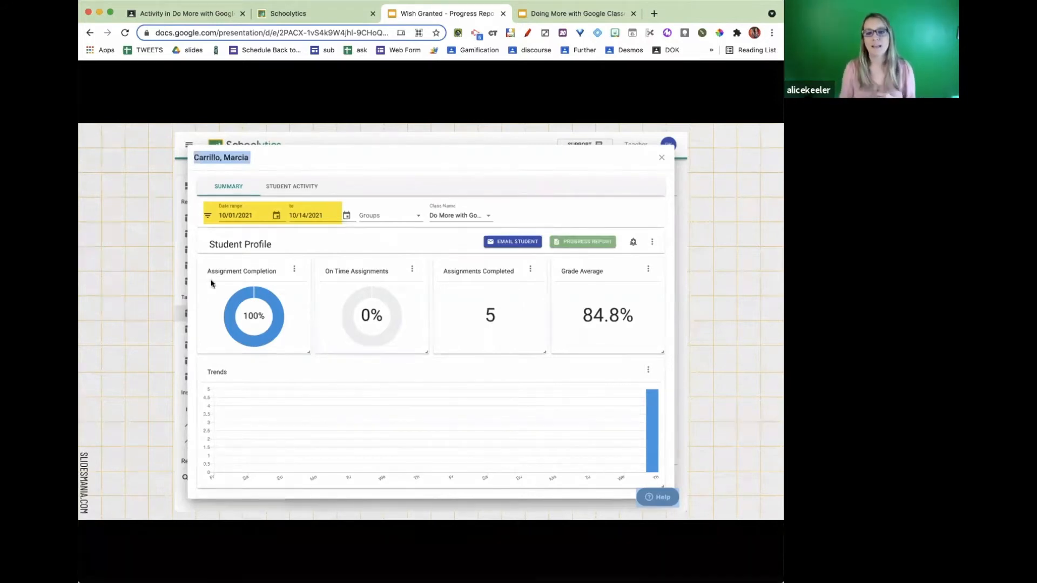
Advance the presentation through the Save to Drive slides to the sample progress report slide
left_click(544, 303)
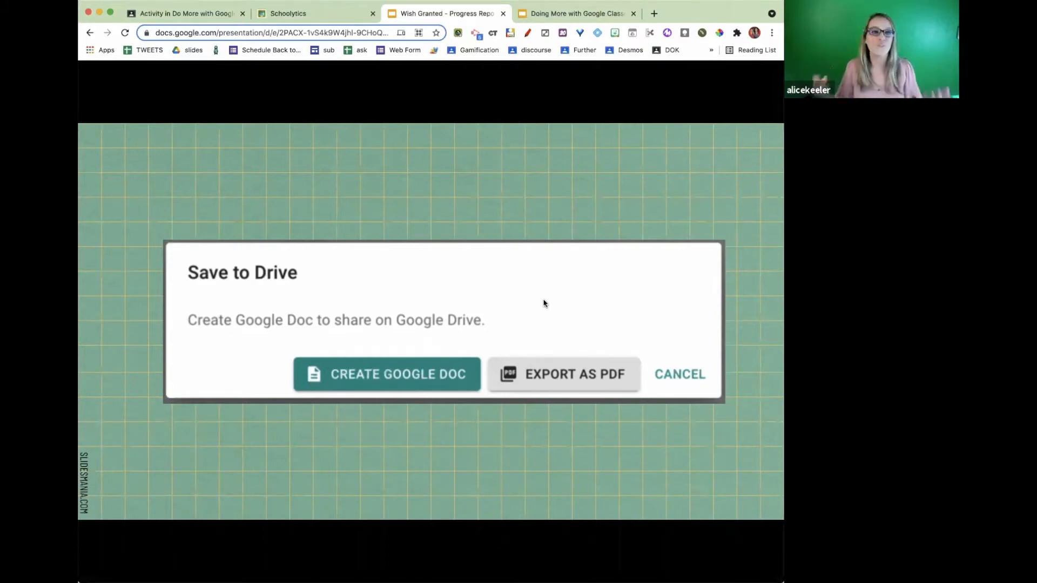
left_click(458, 207)
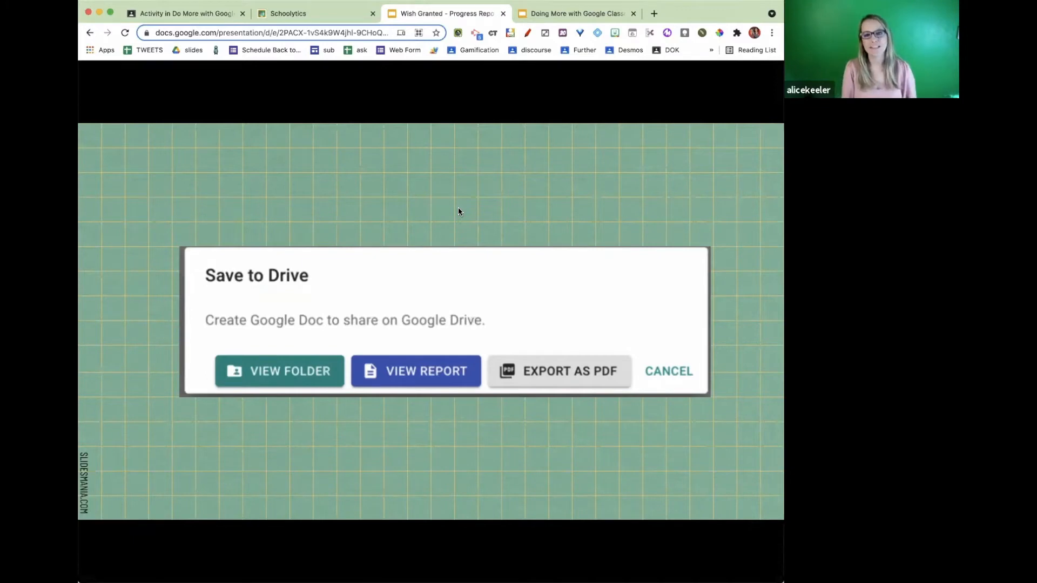
key("Right")
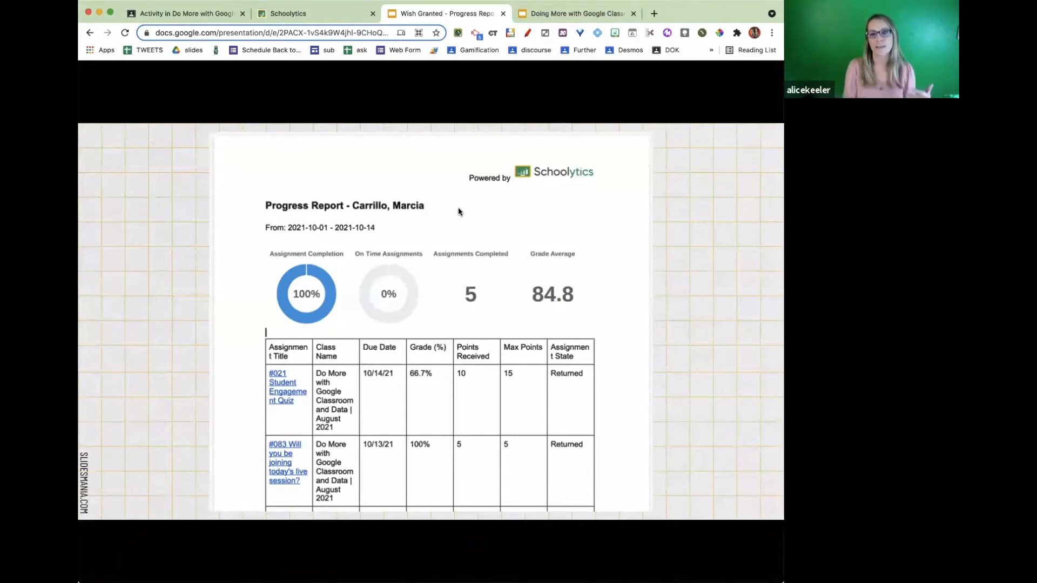
Reload the published presentation at its Customizable Progress Reports title slide and select its web address
left_click(322, 32)
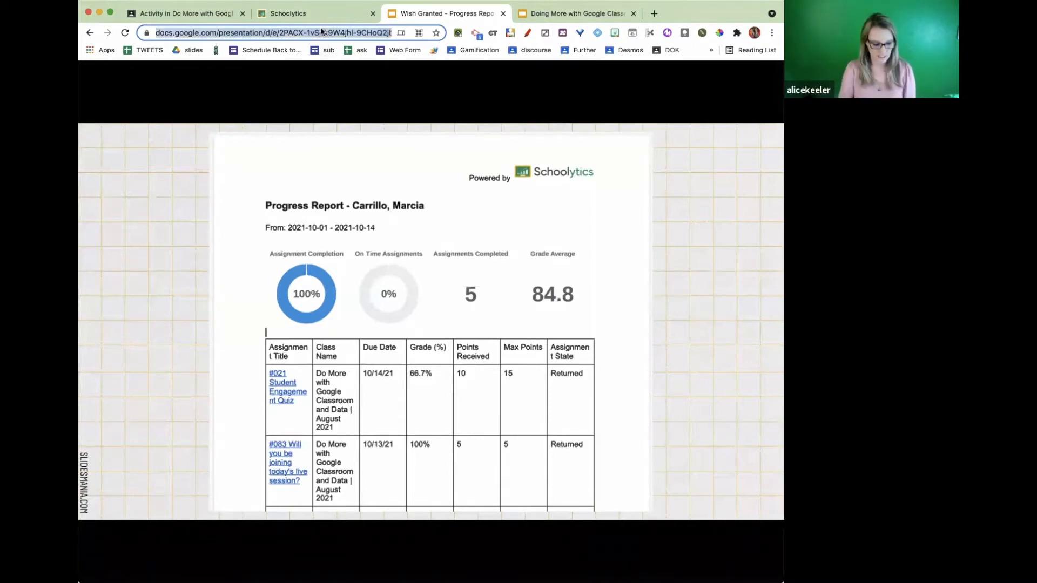
key("Return")
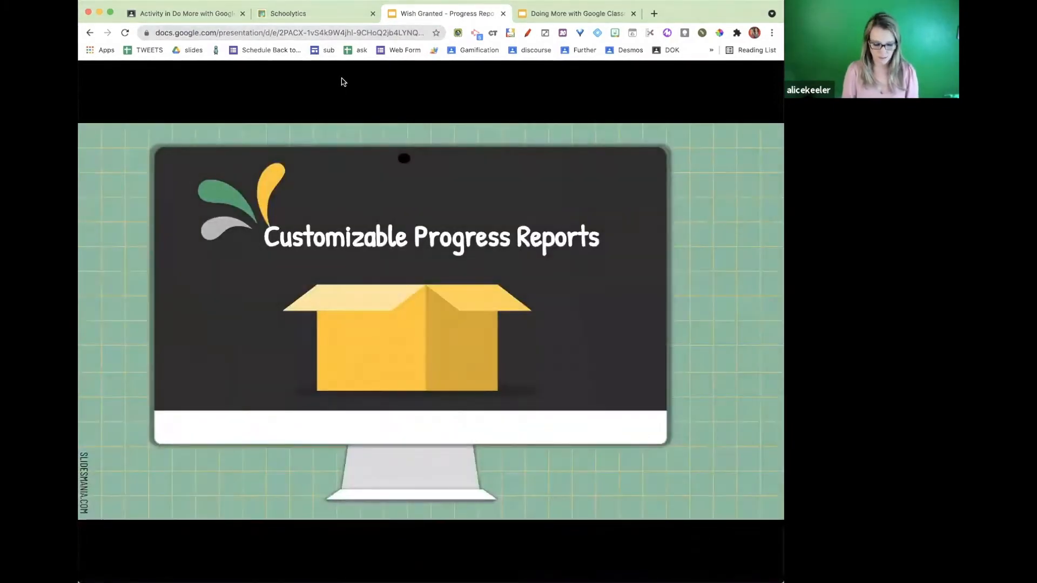
key("super+l")
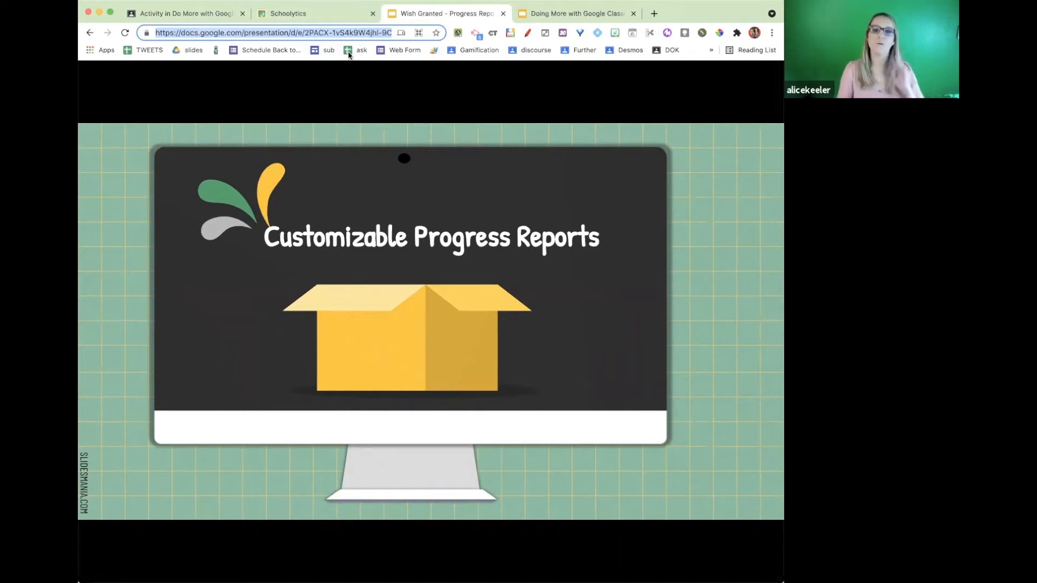
Switch to Schoolytics, show the Students table and open the profile of the first listed student
left_click(189, 18)
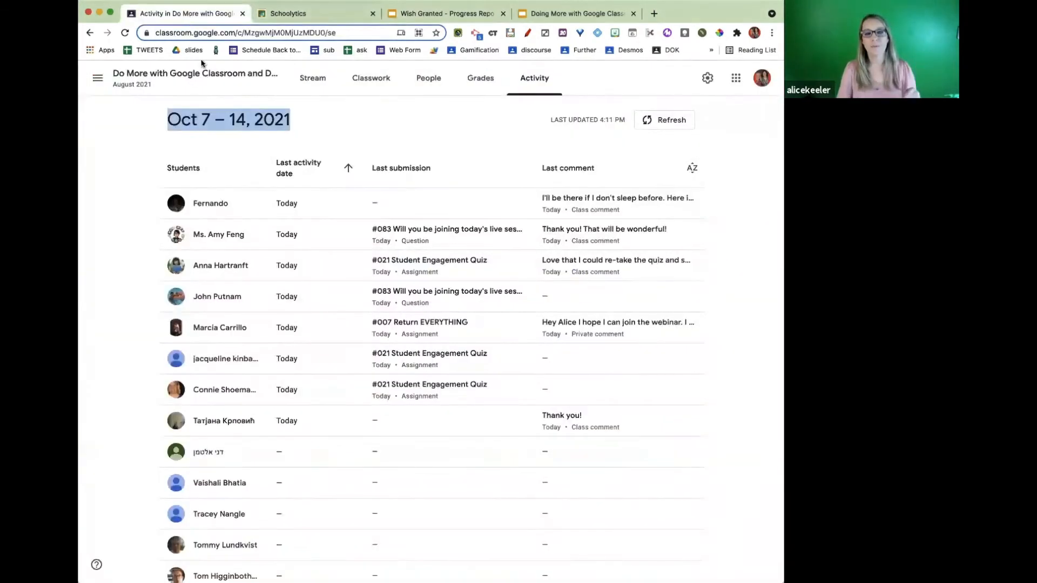
left_click(332, 12)
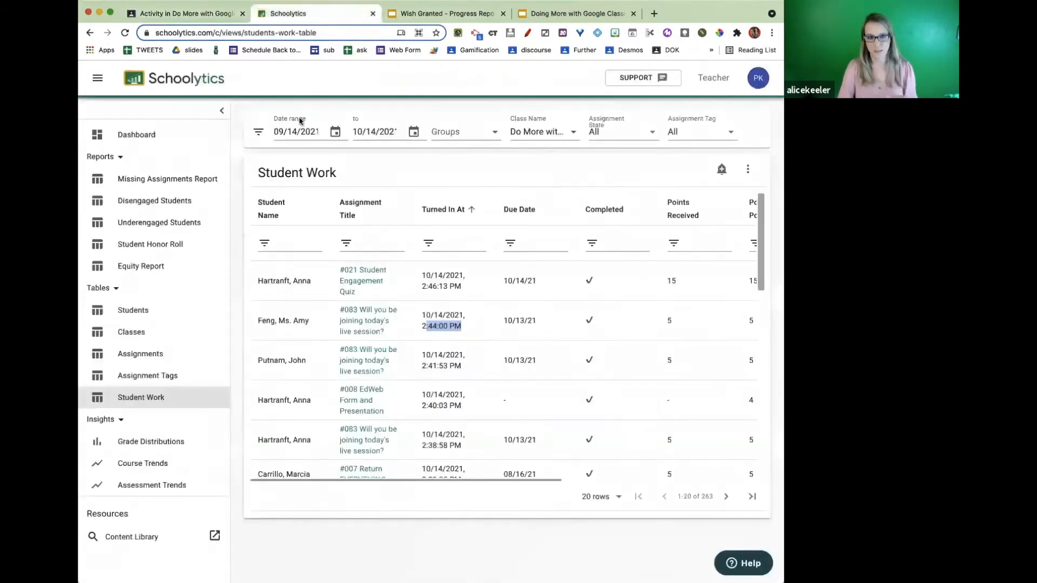
left_click(147, 316)
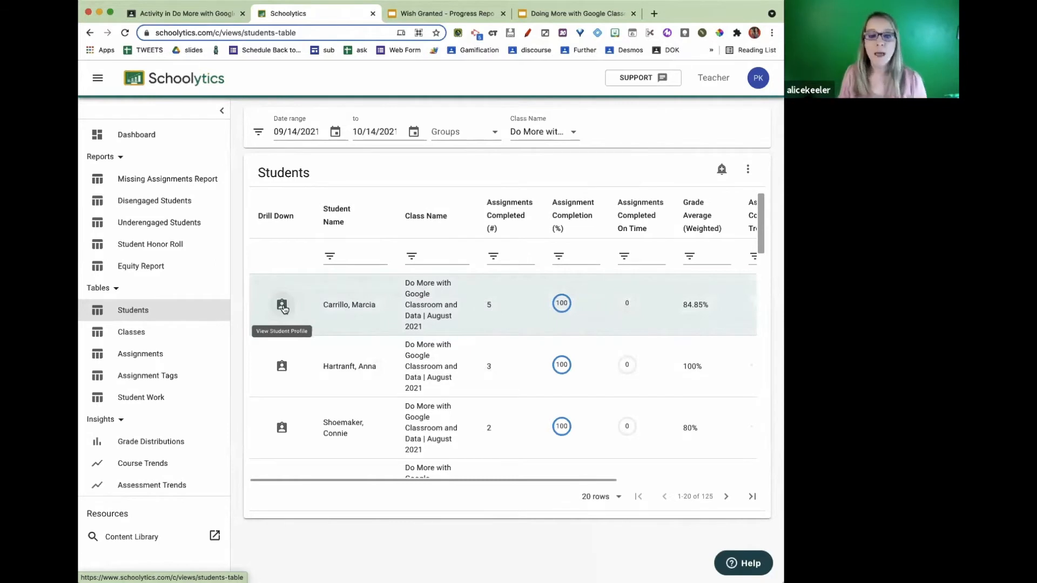
left_click(282, 306)
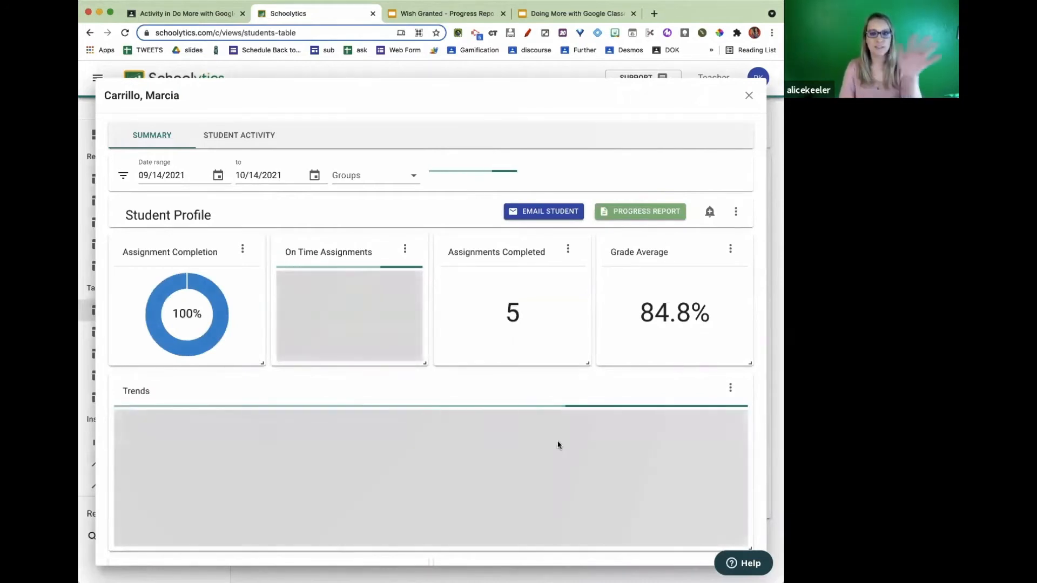
Sort the student's Assignments table by due date, by class name, and finally by grade percentage
scroll(436, 382, "down", 3)
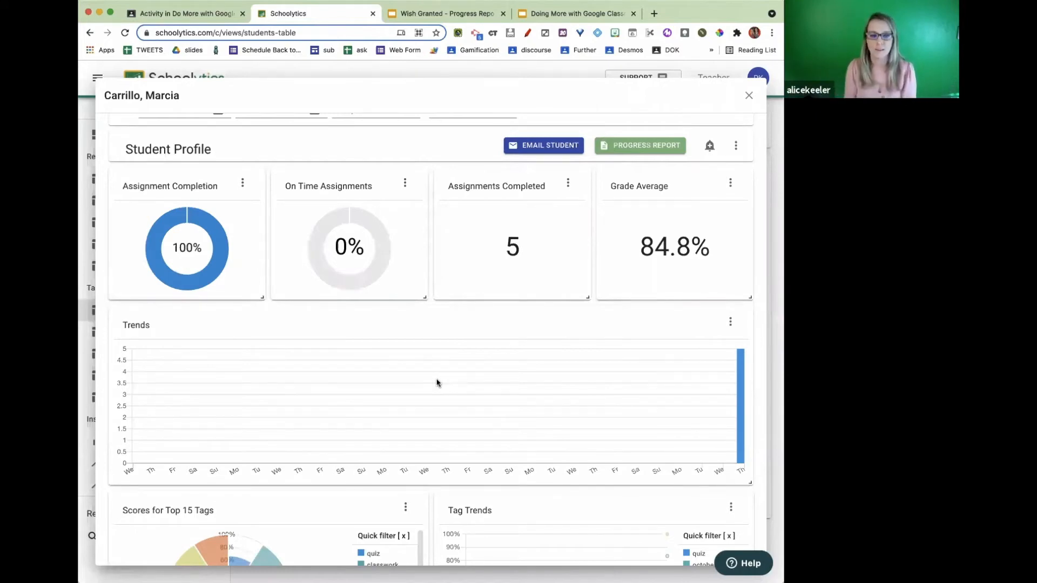
scroll(437, 382, "down", 6)
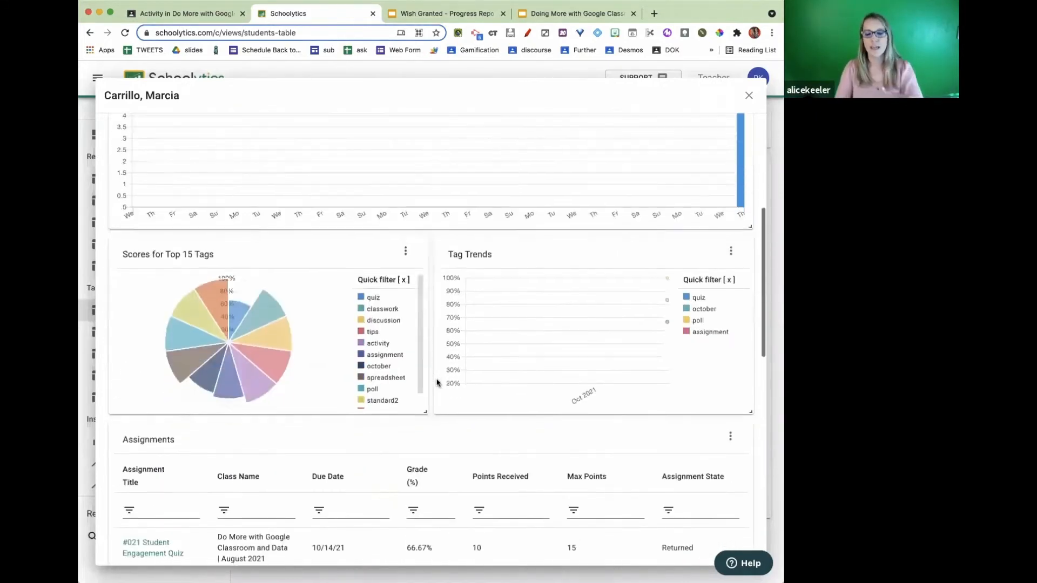
scroll(436, 382, "down", 4)
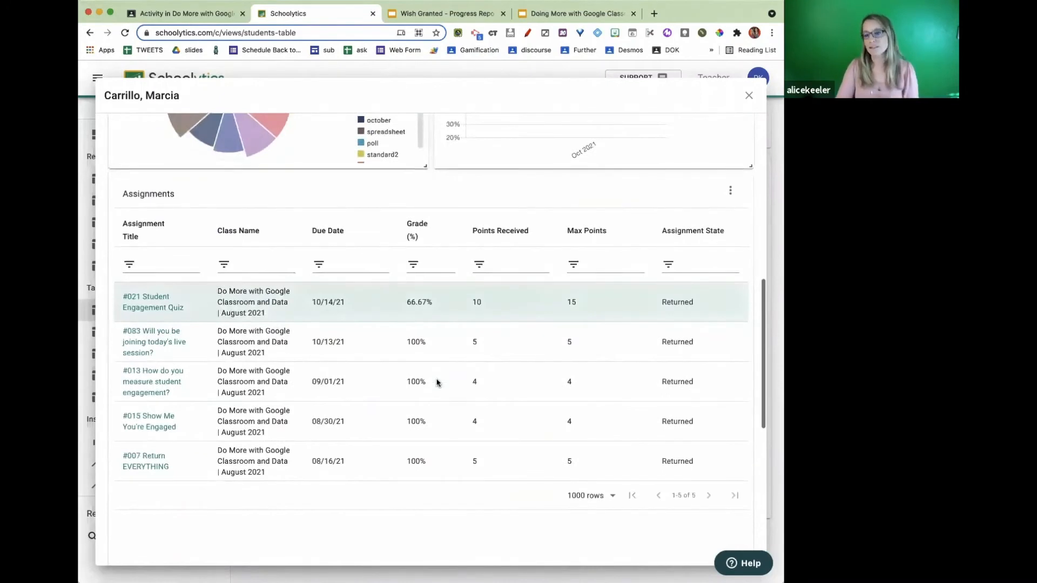
left_click(325, 231)
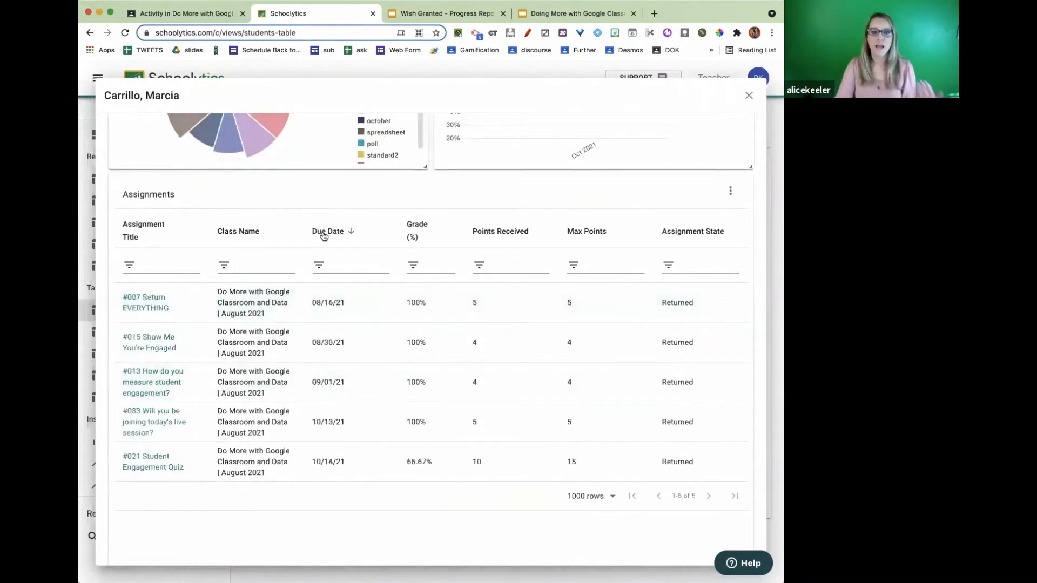
left_click(244, 232)
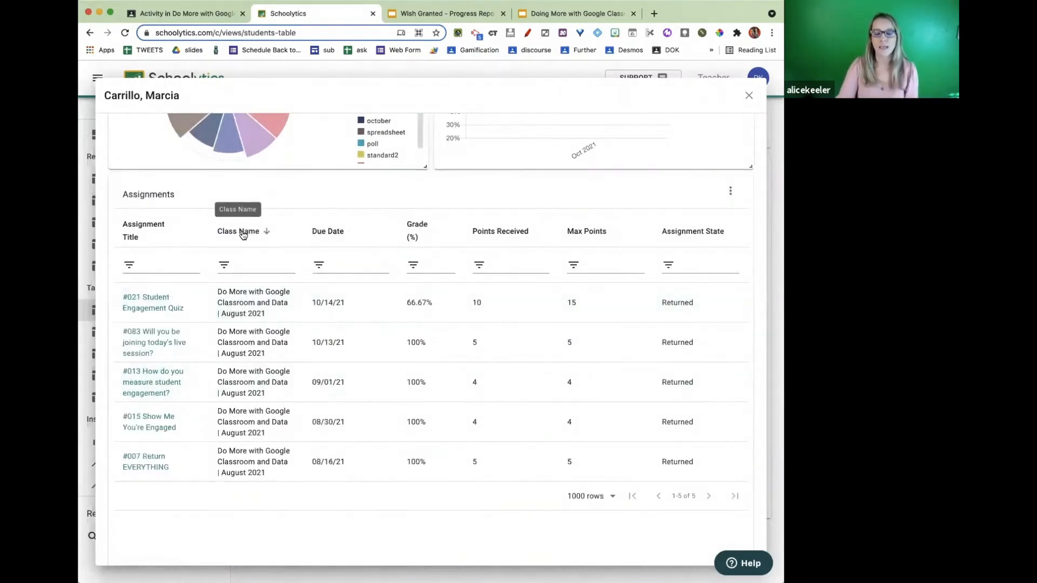
left_click(421, 229)
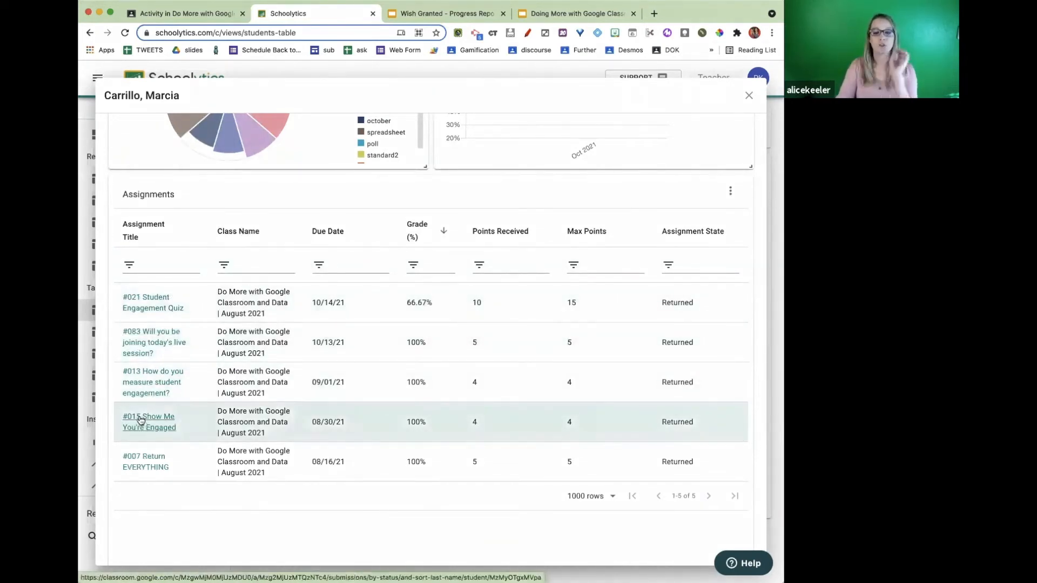
View the student's submission for #015 Show Me You're Engaged in Google Classroom, then return to the Schoolytics profile
left_click(141, 419)
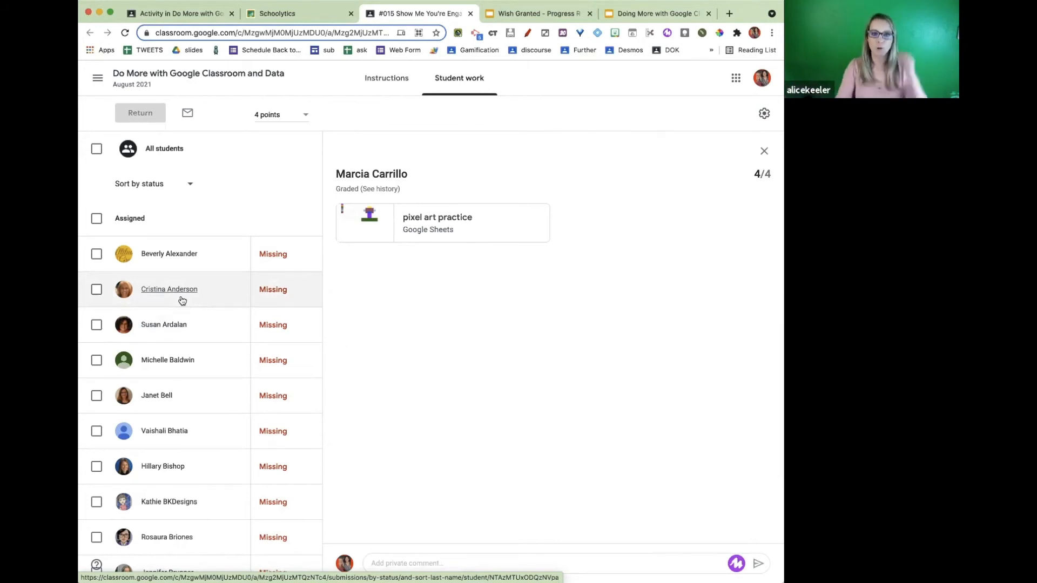
left_click_drag(416, 172, 334, 179)
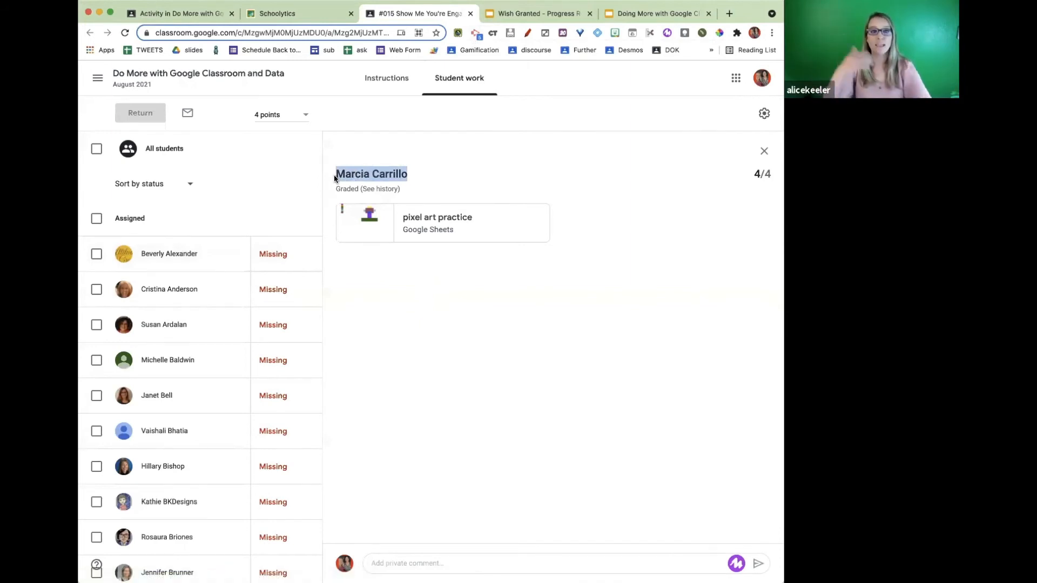
left_click(469, 13)
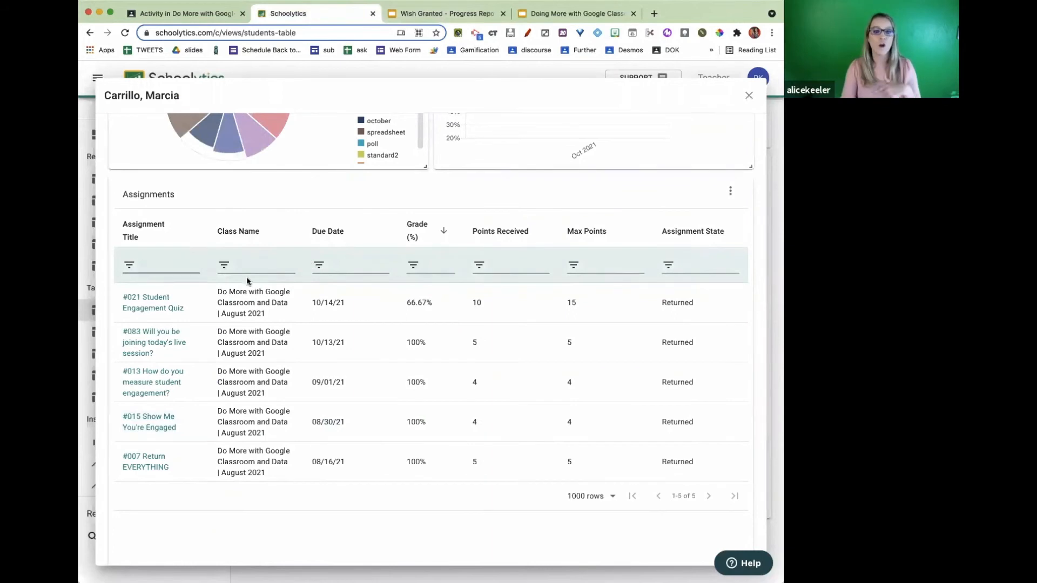
Filter the student's Assignments table by the assignment title #015
left_click(184, 262)
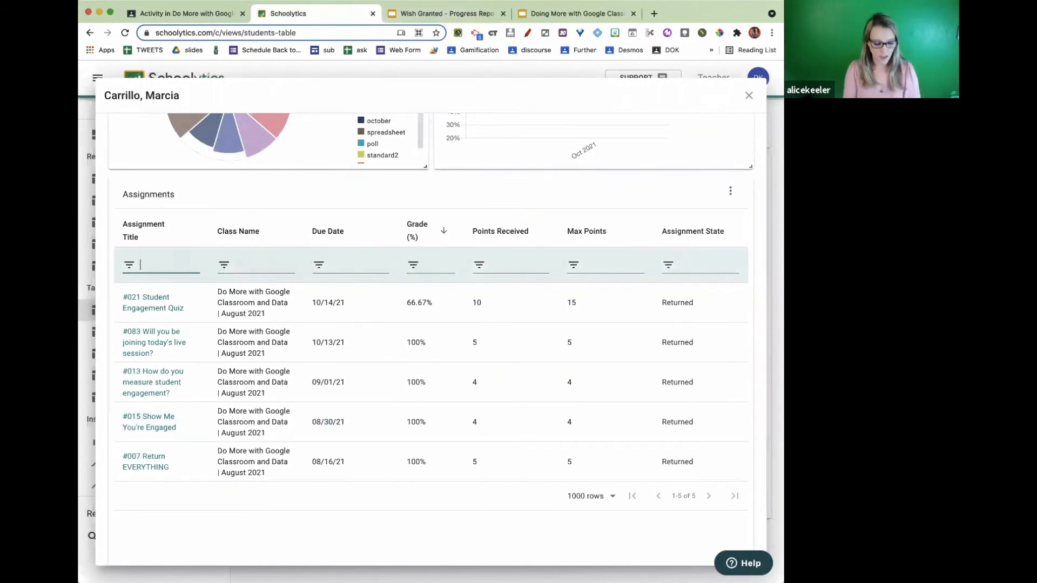
type("#014")
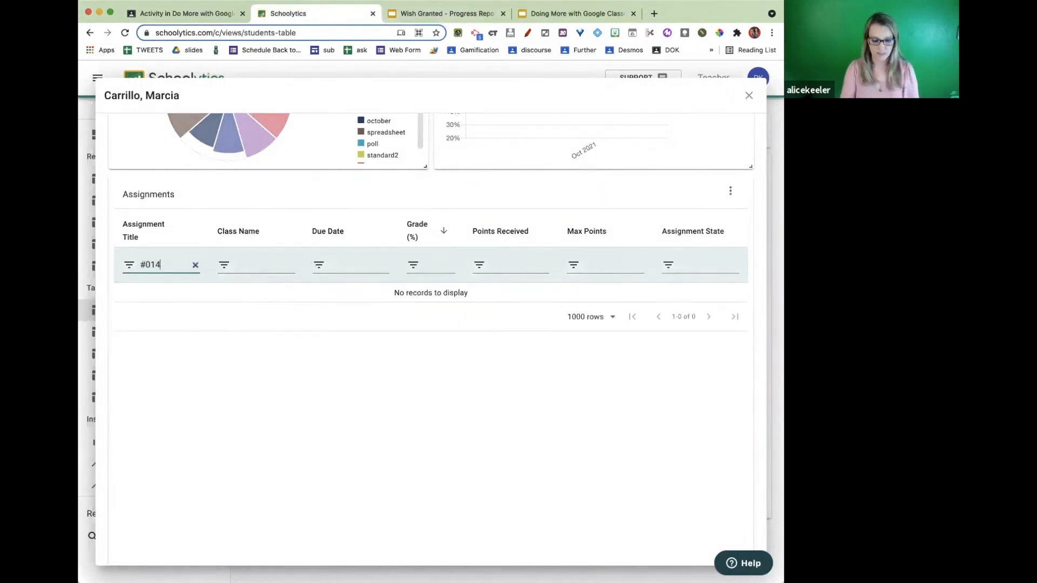
key("BackSpace")
type("5")
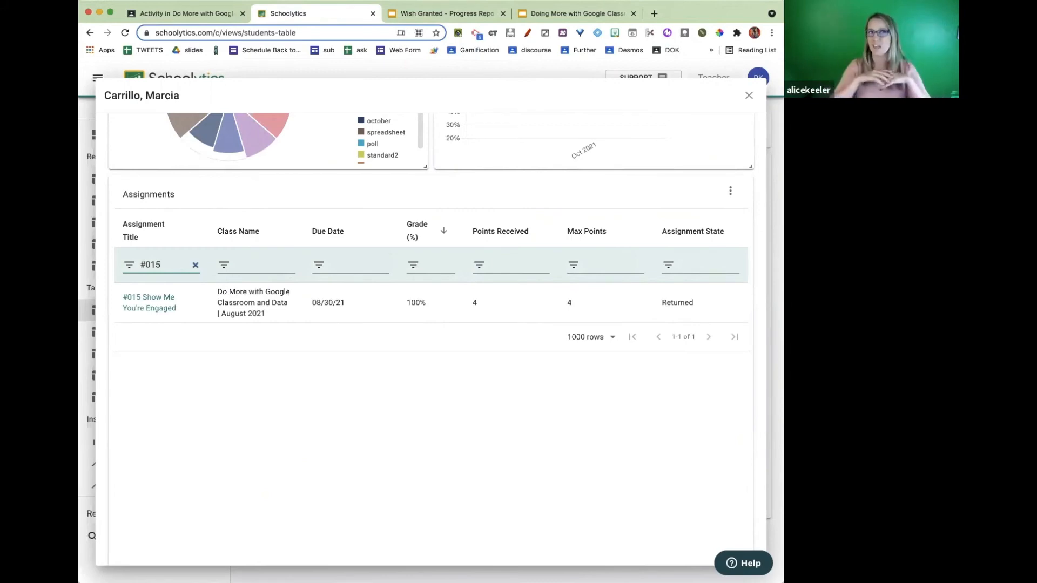
Create the student's progress report as a Google Doc in Drive and open the report
scroll(431, 324, "up", 10)
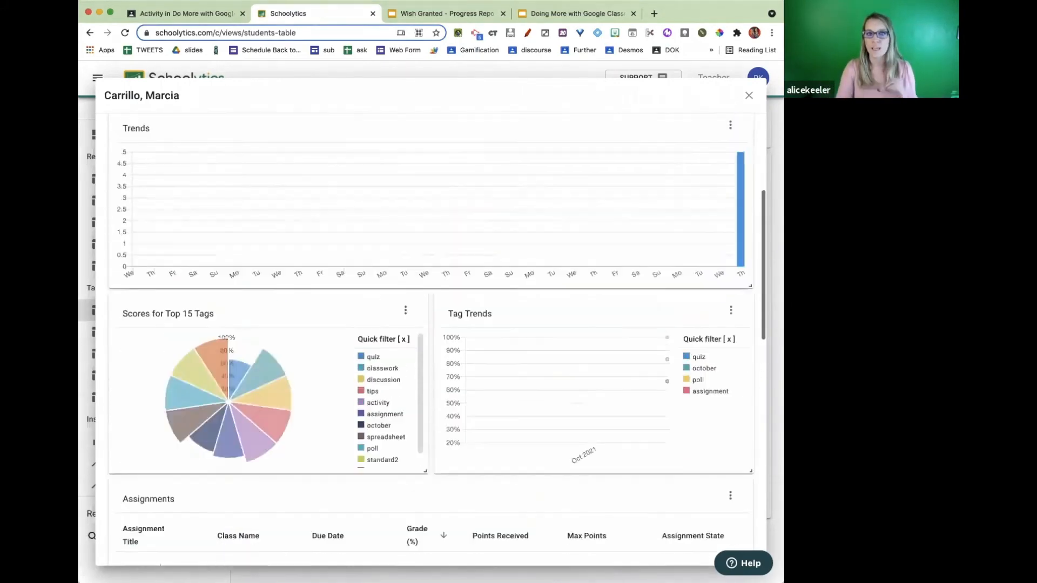
scroll(629, 228, "up", 2)
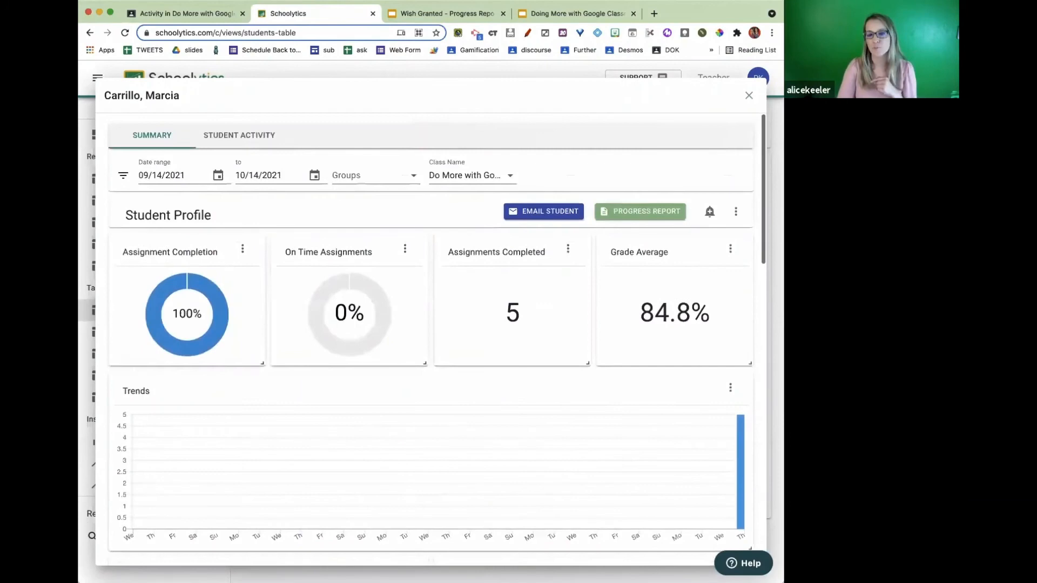
left_click(635, 217)
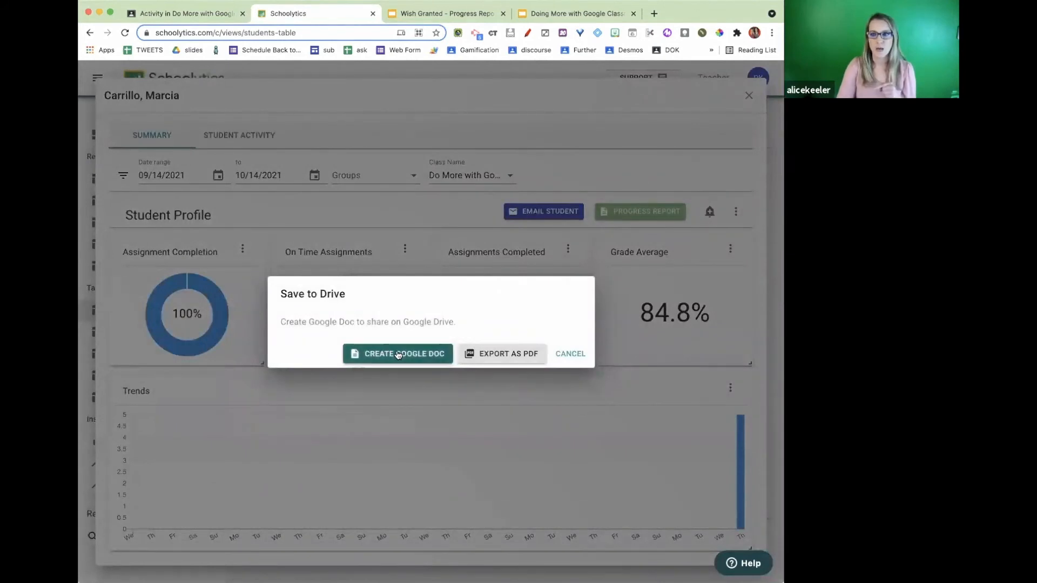
left_click(398, 354)
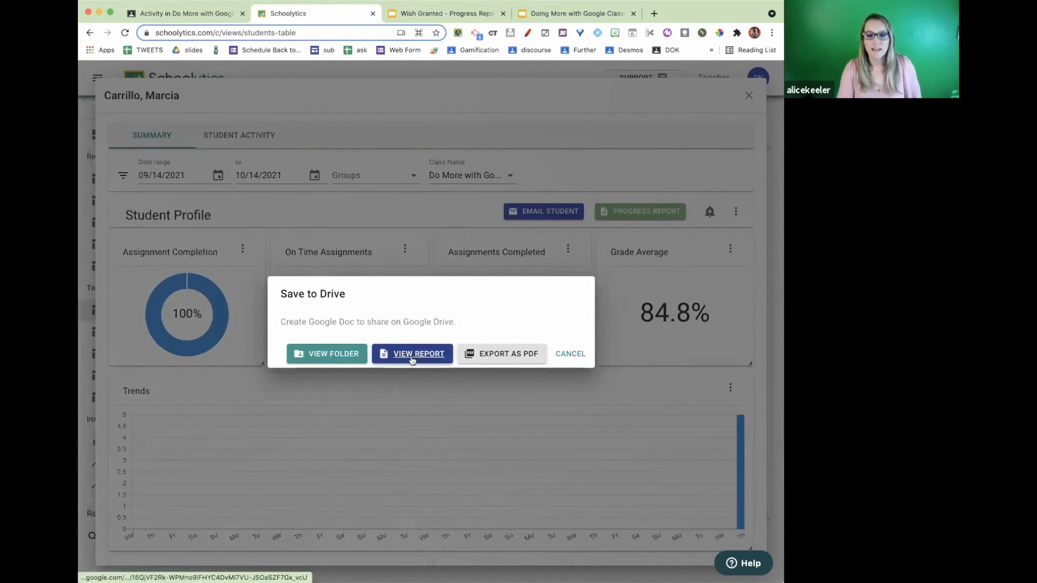
left_click(411, 355)
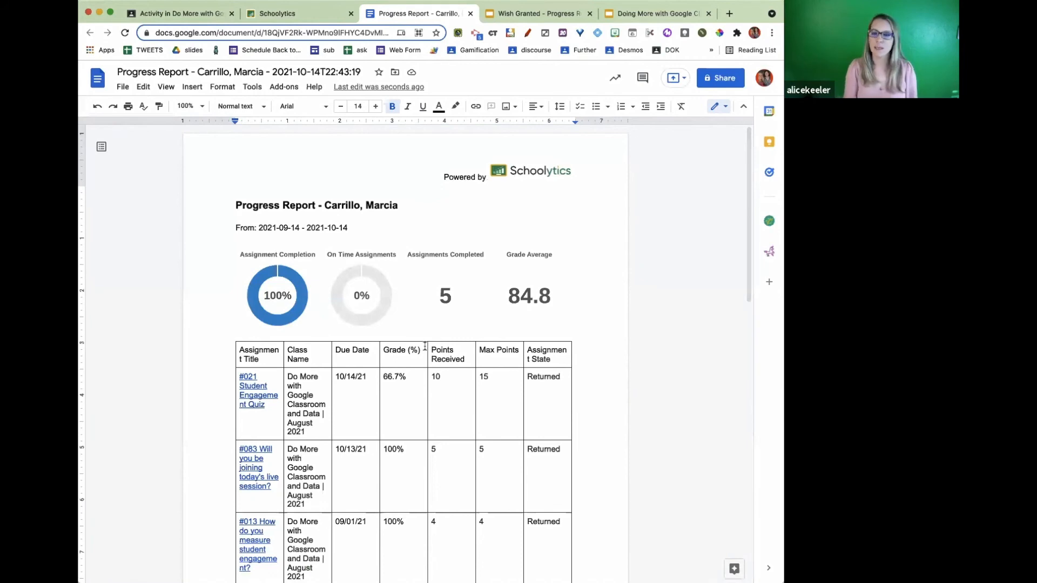
View the progress report's sharing settings and close them without adding anyone
left_click(730, 80)
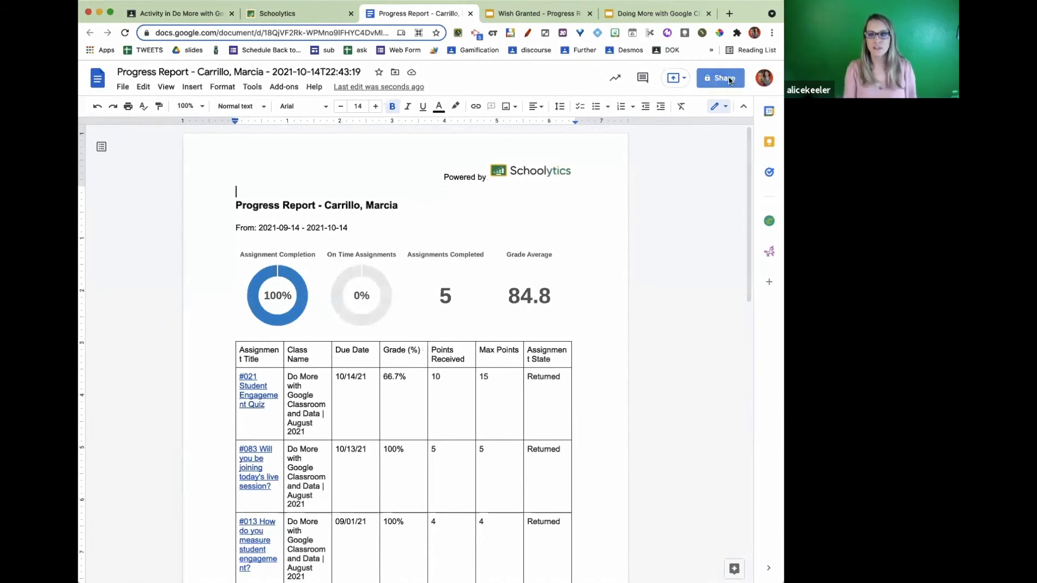
left_click(555, 284)
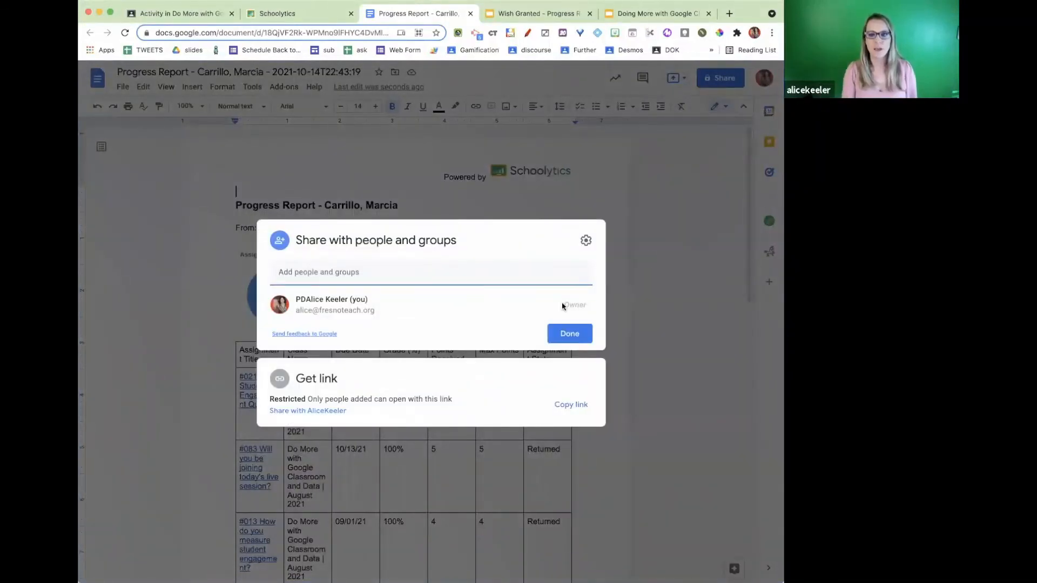
left_click(567, 333)
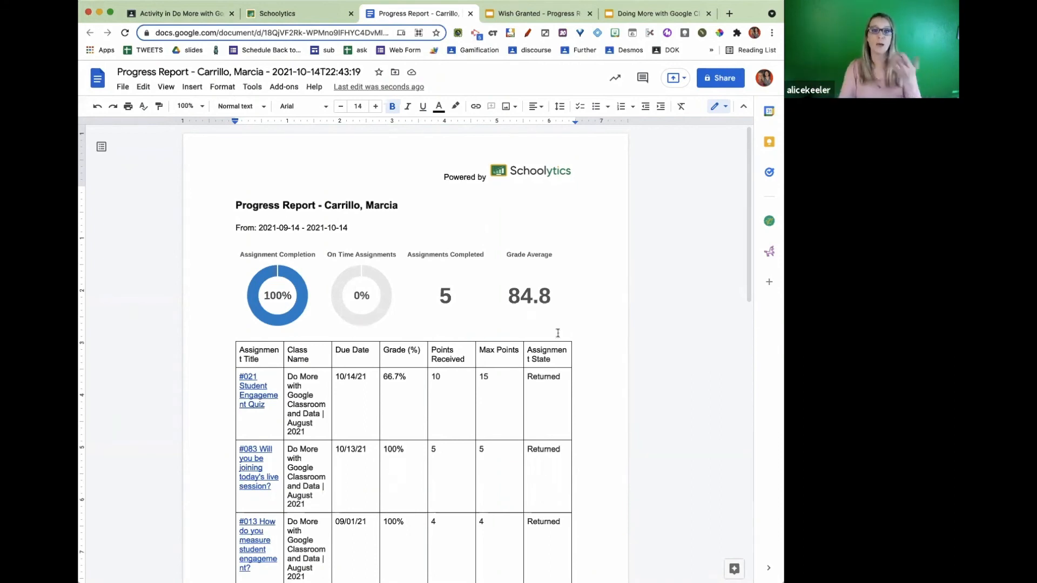
Below the report's date range, add a note greeting the student by first name: "you've been doing really awesome. Keep up the good work."
left_click(368, 231)
key("Return")
type("Hey Marcia")
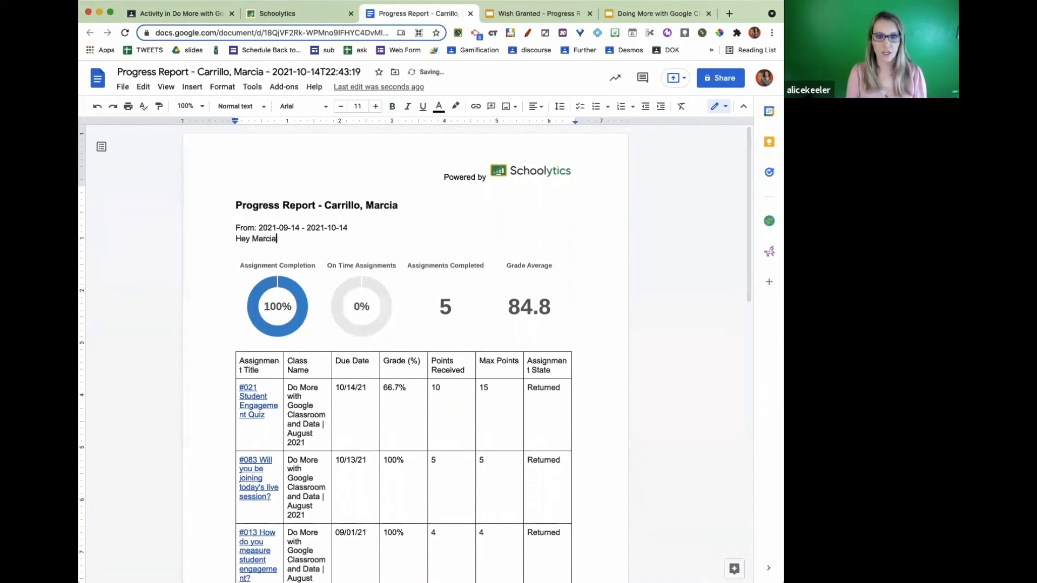
type(", you've been doing really awesom")
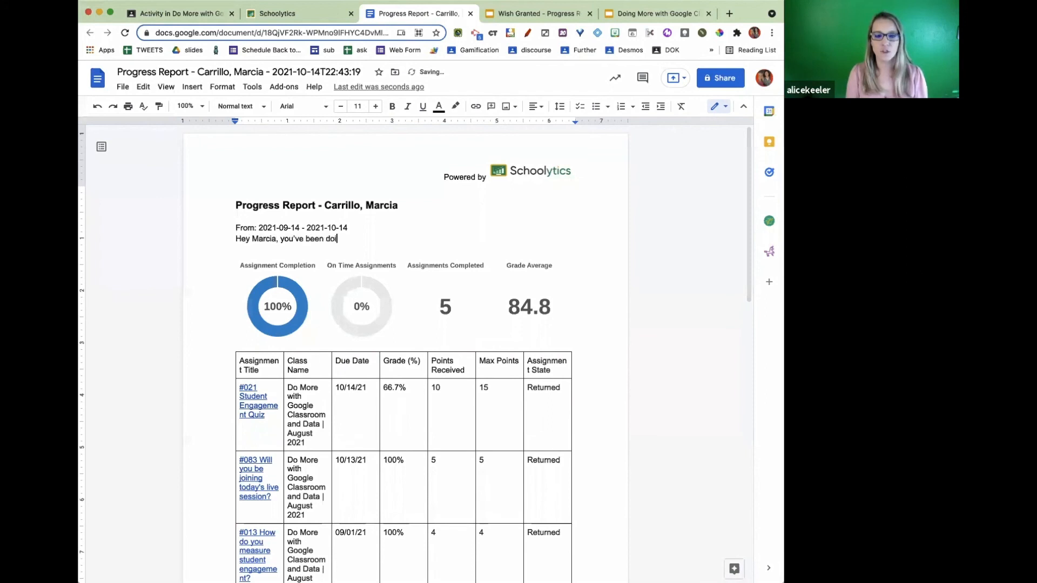
type("e. K")
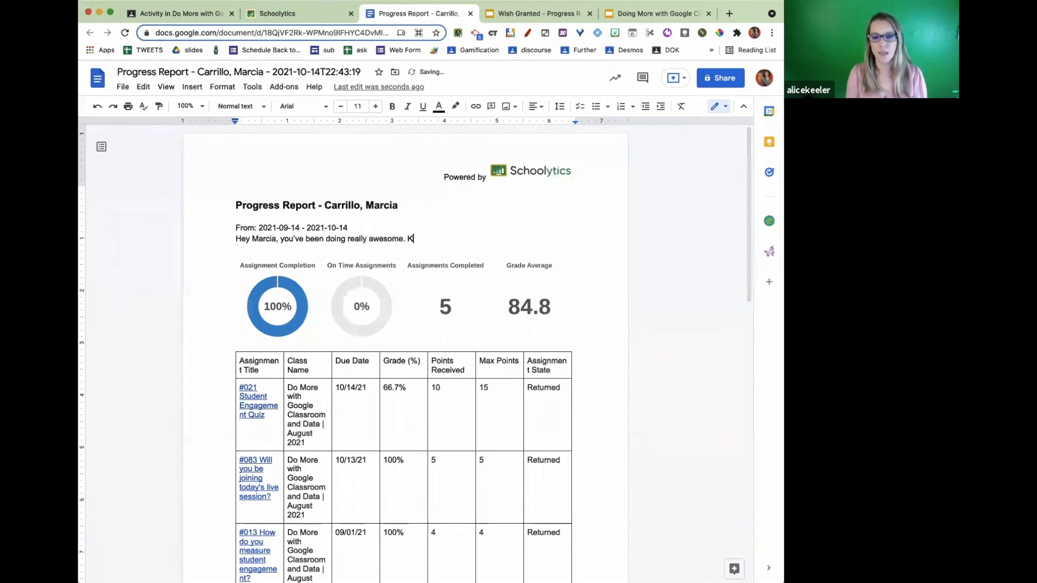
type("eep up the good work. ")
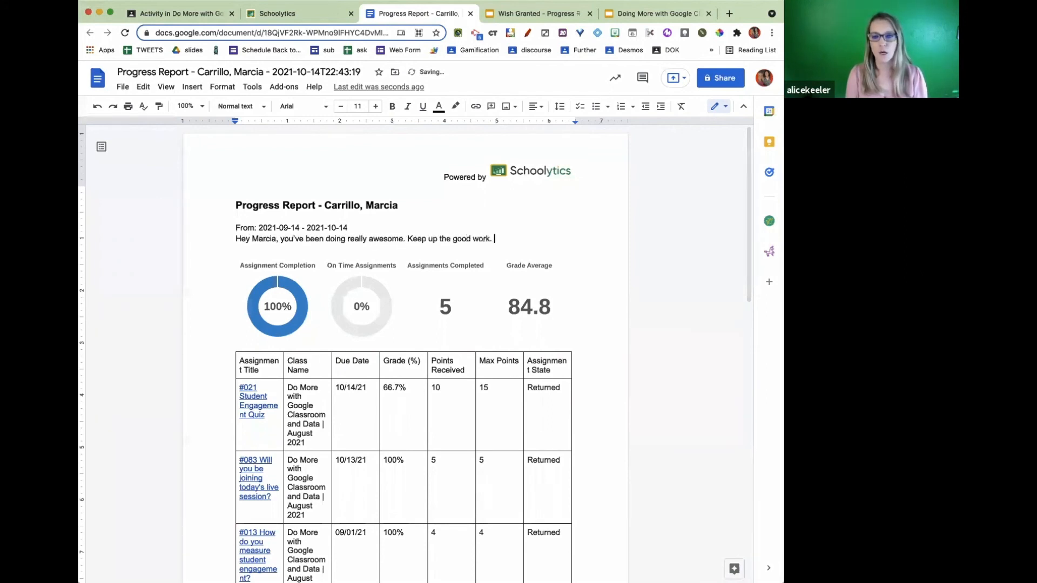
Continue the note with "I have highlighted the assignments that I want you to go back and update. Please read my feedback in the private comments"
type("I have highlighted th")
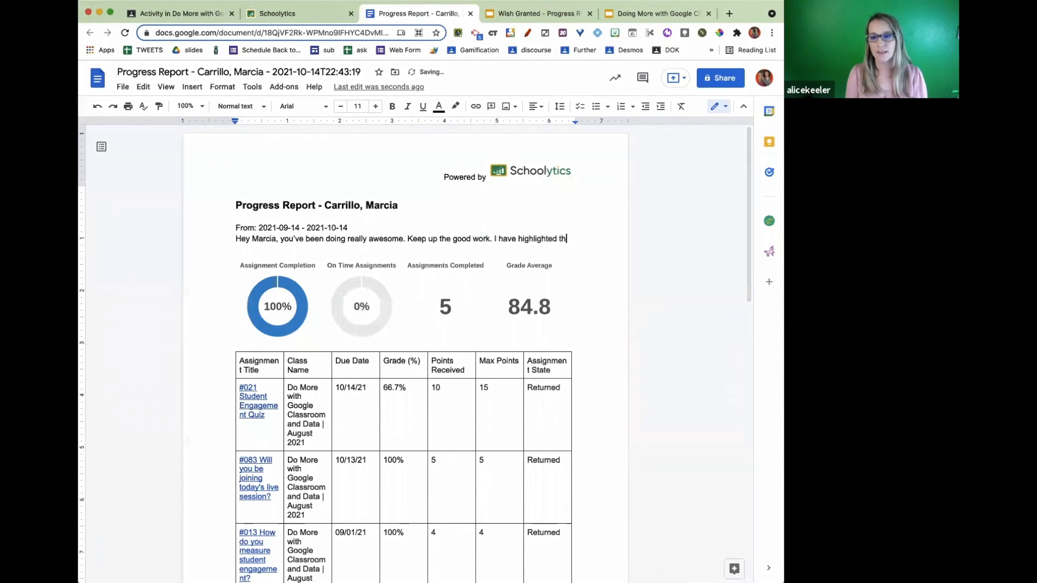
type("e assignments that I want")
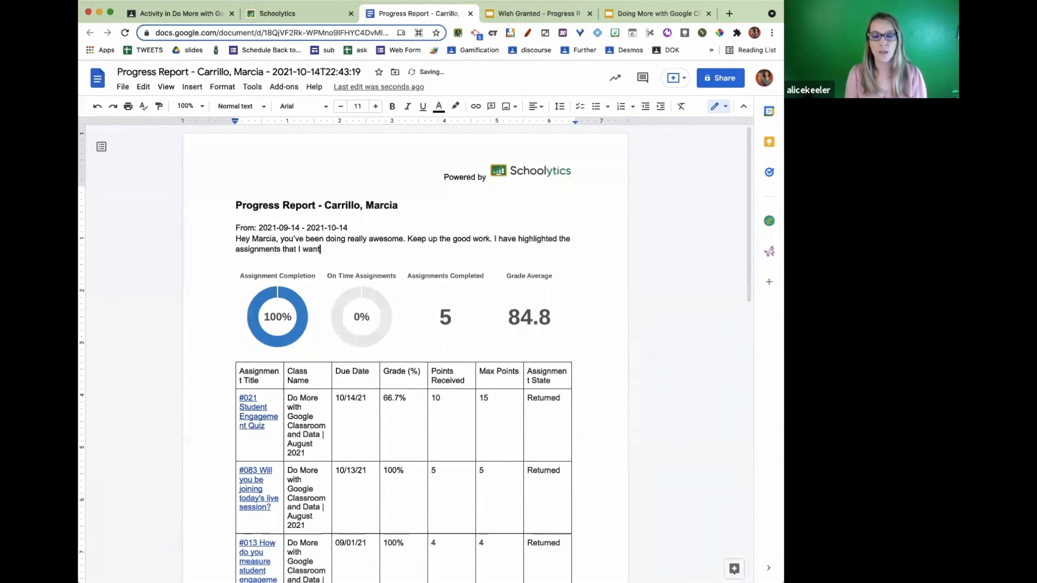
type(" you to go ba")
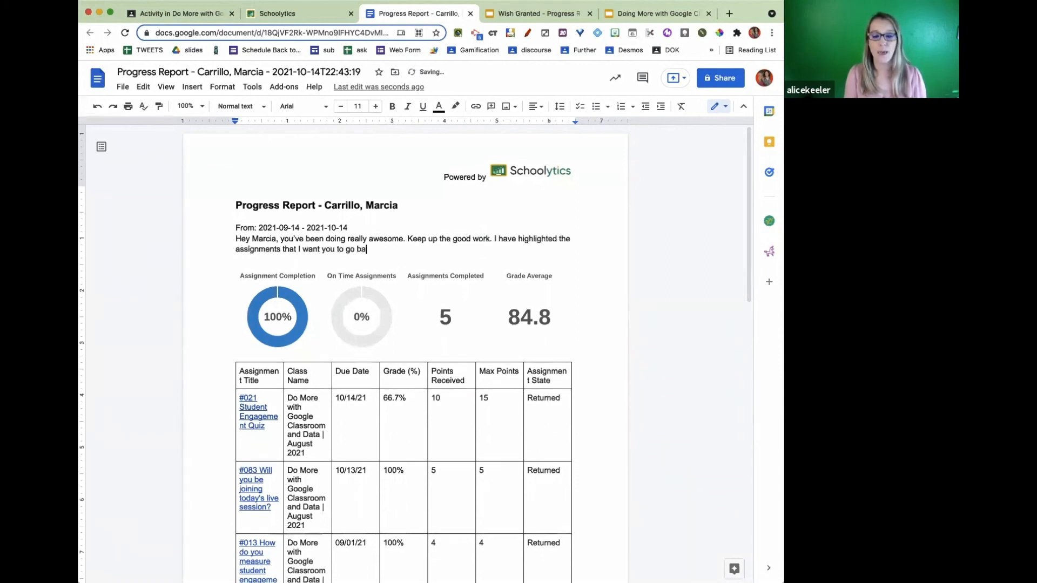
type("ck and update")
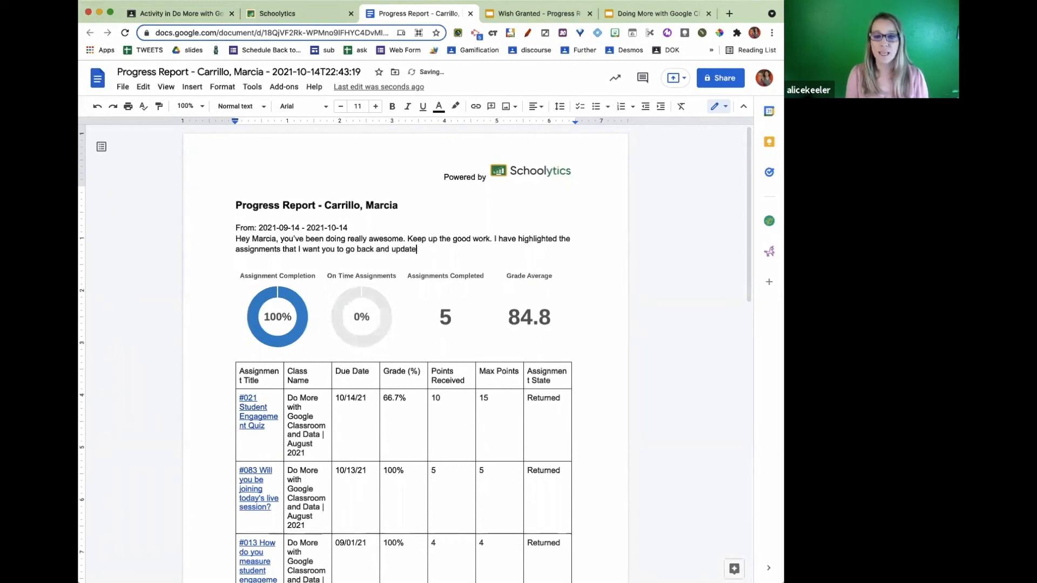
type(". Please read my fe")
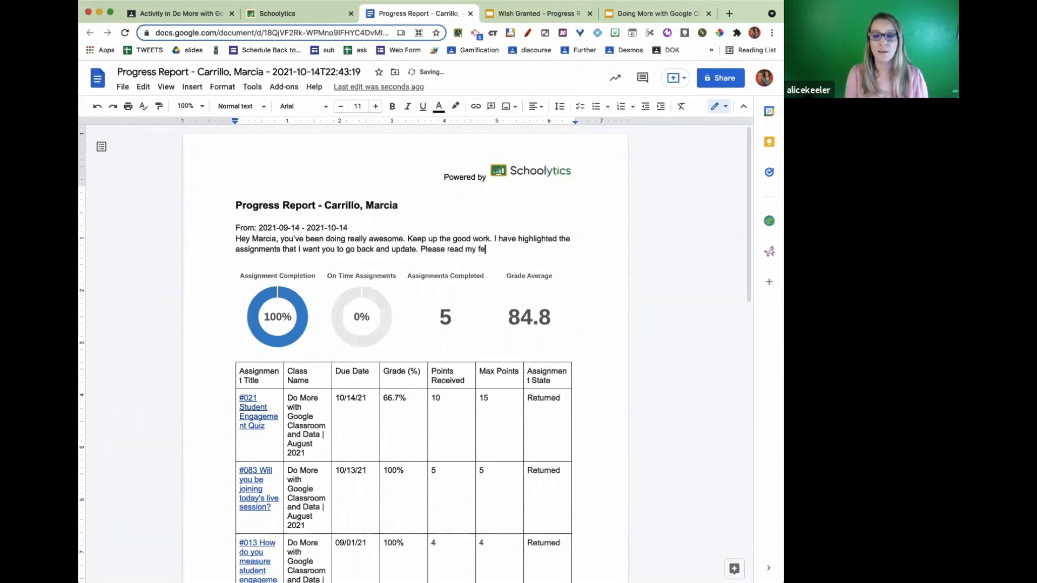
type("edback in the private comments")
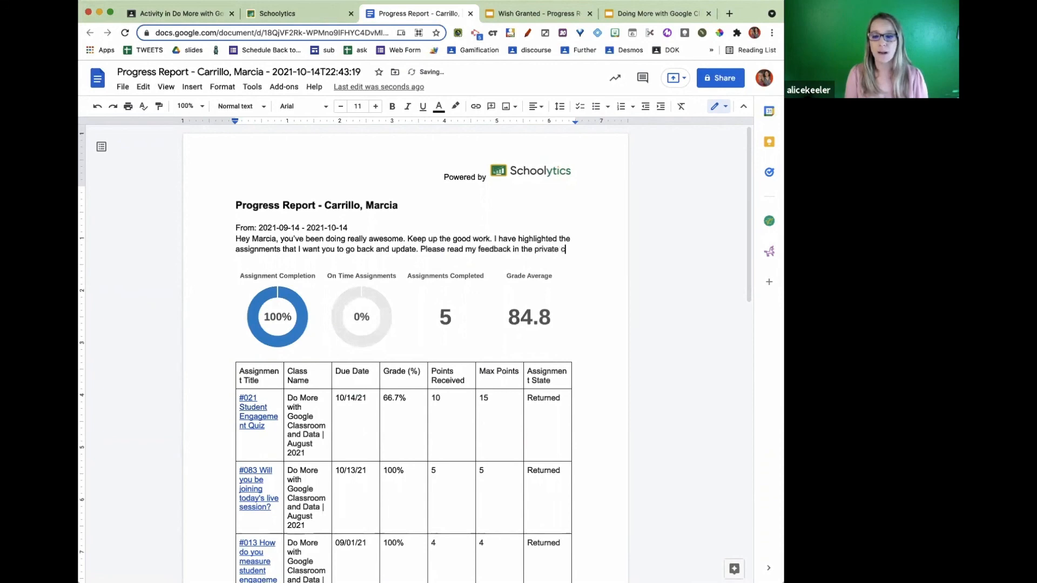
Highlight the text of the #013 How do you measure student engagement? row in light yellow in the assignments table
scroll(367, 374, "down", 10)
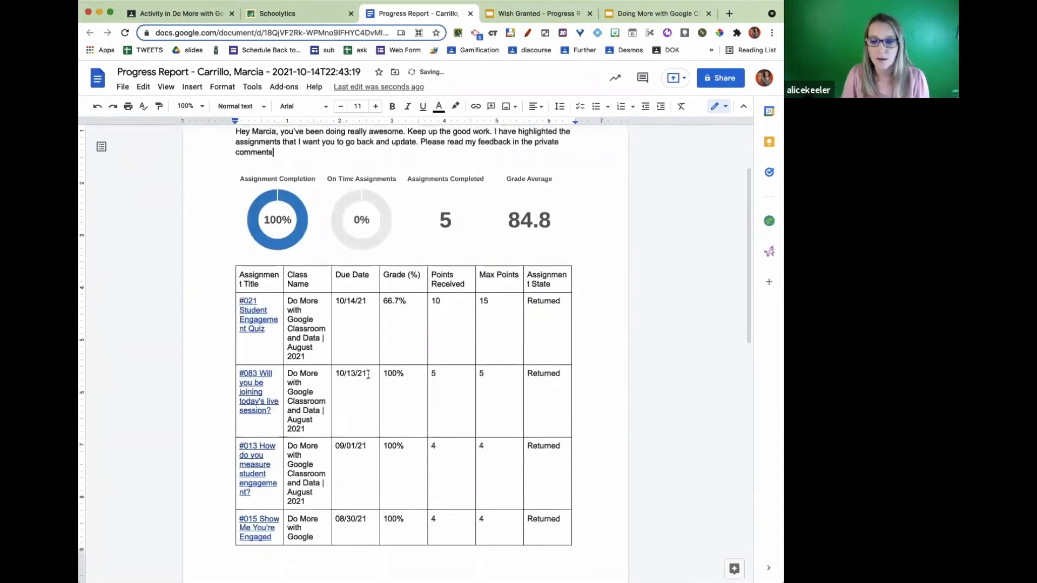
left_click_drag(562, 277, 260, 280)
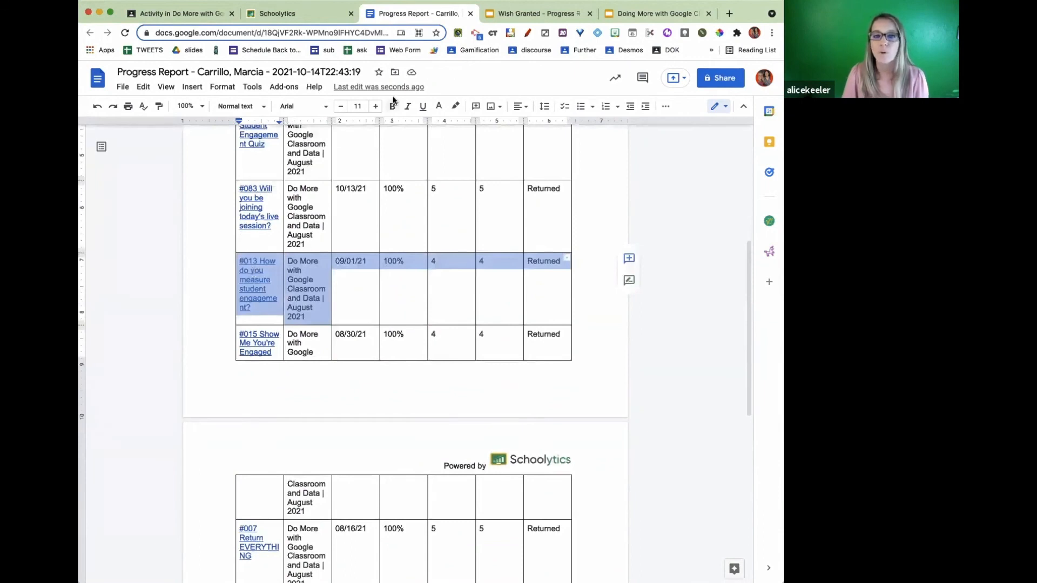
left_click(456, 108)
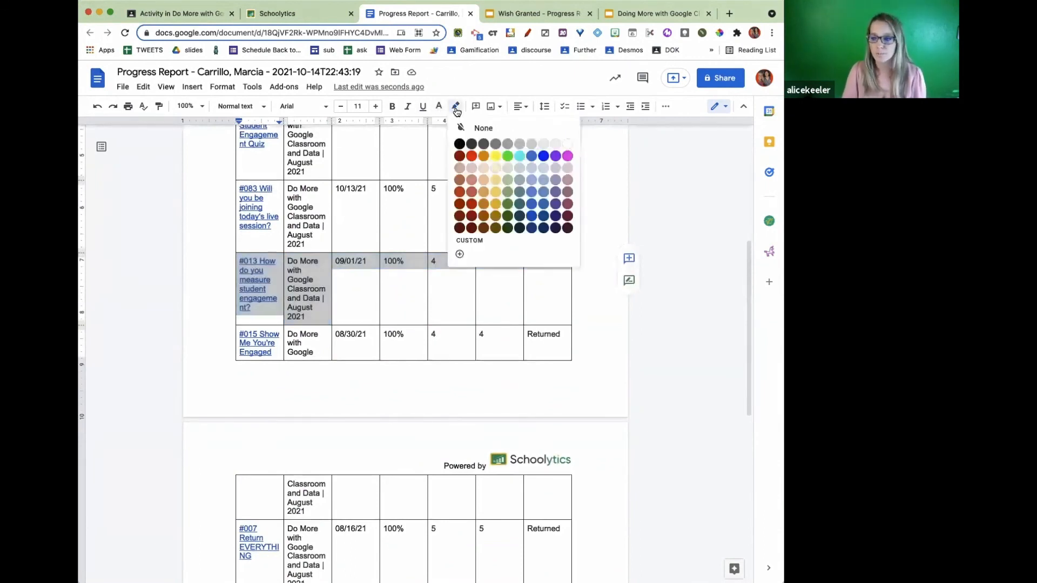
left_click(495, 180)
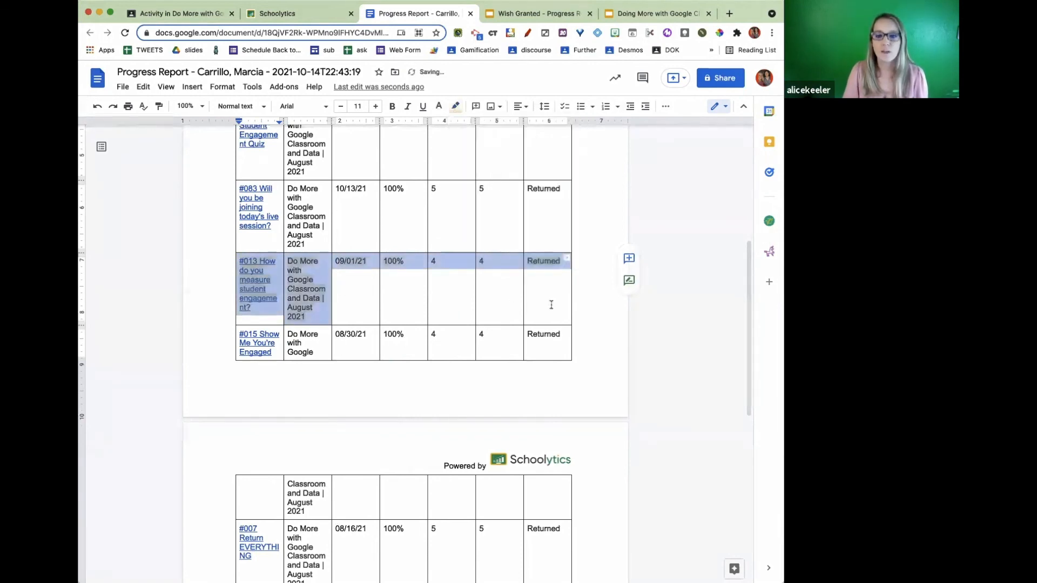
left_click(558, 316)
Delete the #083 Will you be joining today's live session? row from the assignments table
scroll(562, 370, "up", 3)
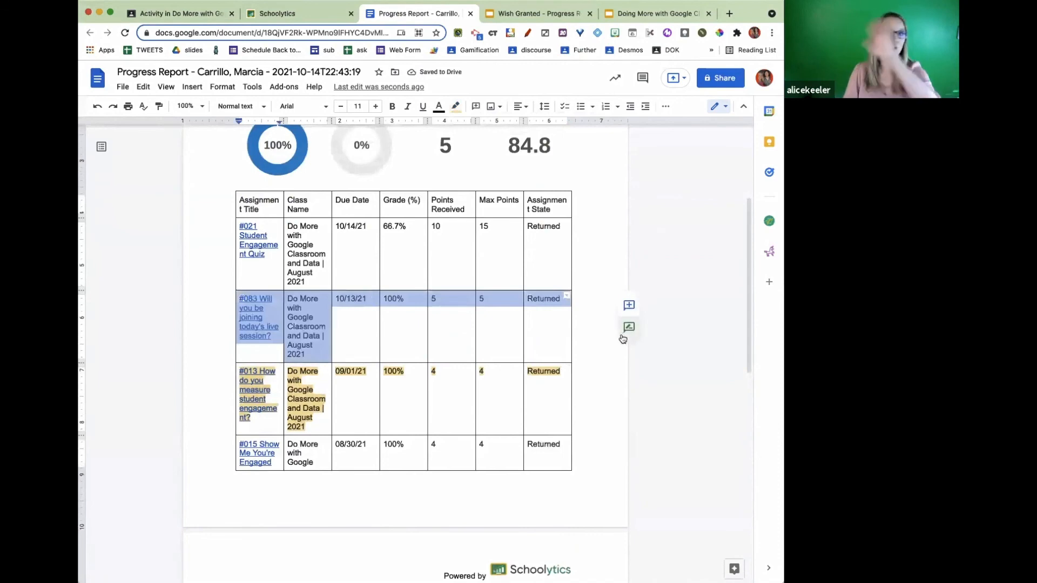
left_click(591, 382, "shift")
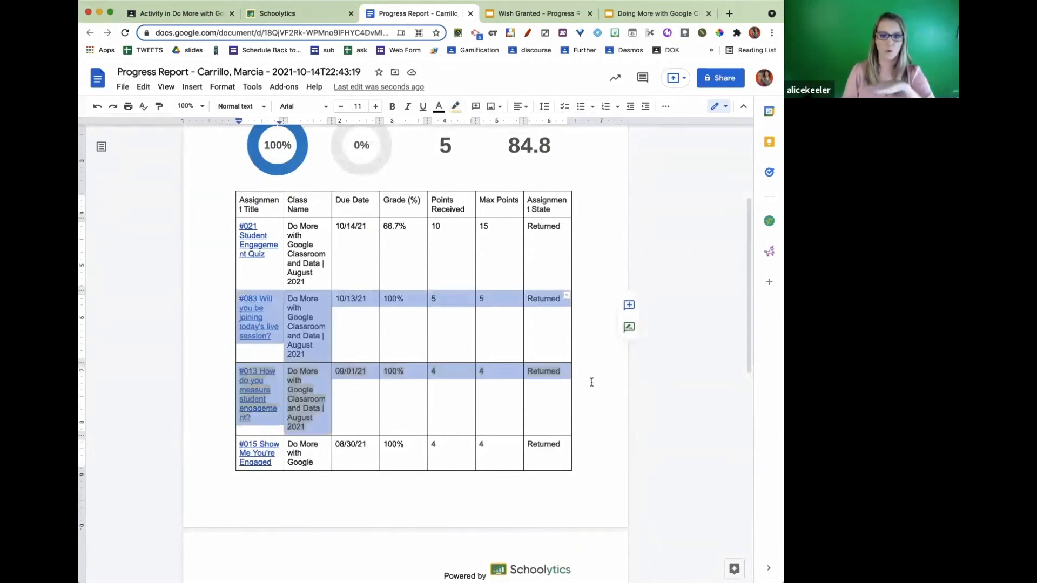
left_click_drag(592, 382, 402, 356)
left_click(340, 312)
left_click_drag(262, 317, 525, 322)
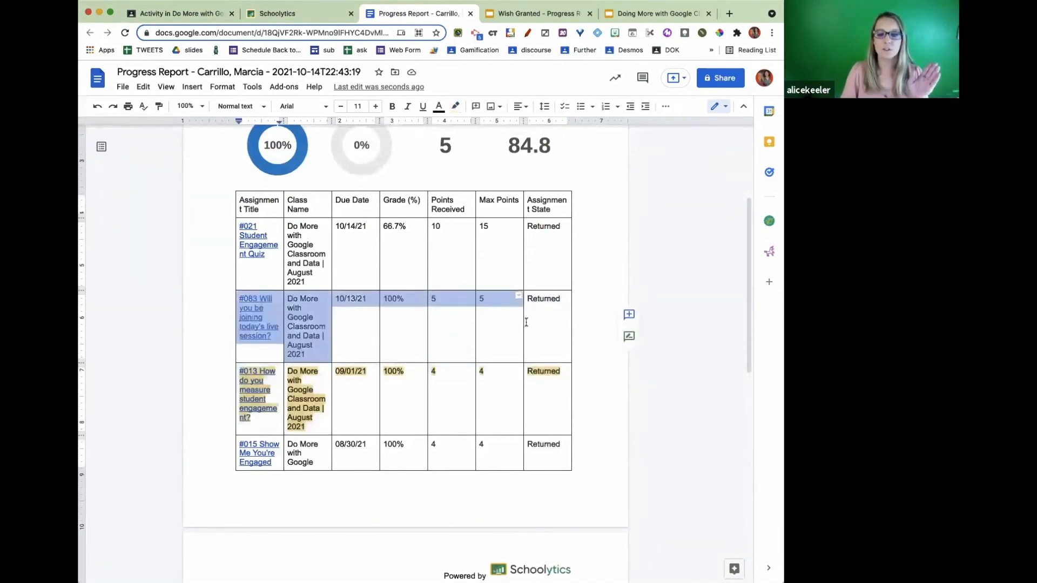
right_click(527, 324)
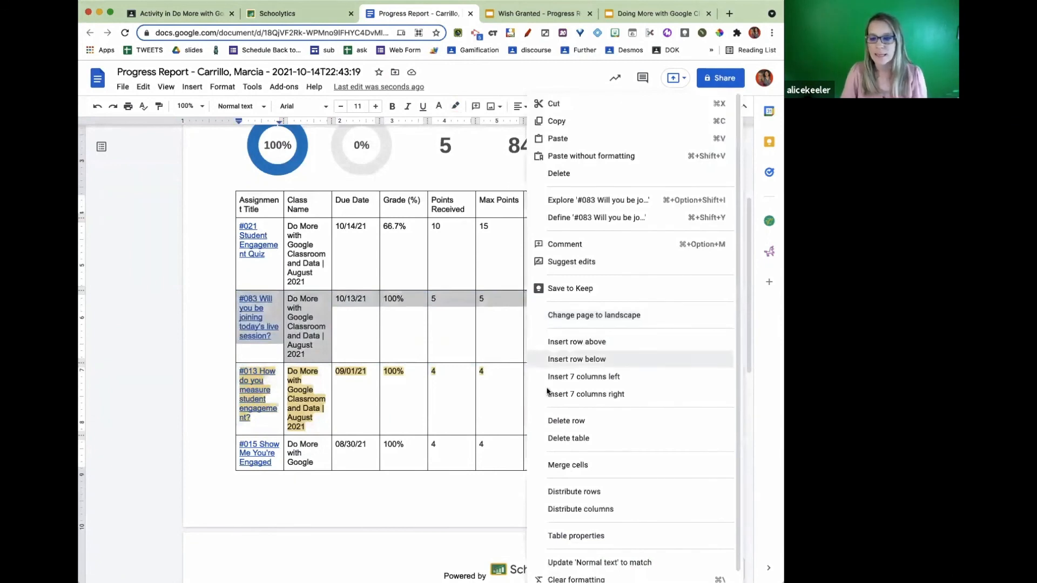
left_click(573, 420)
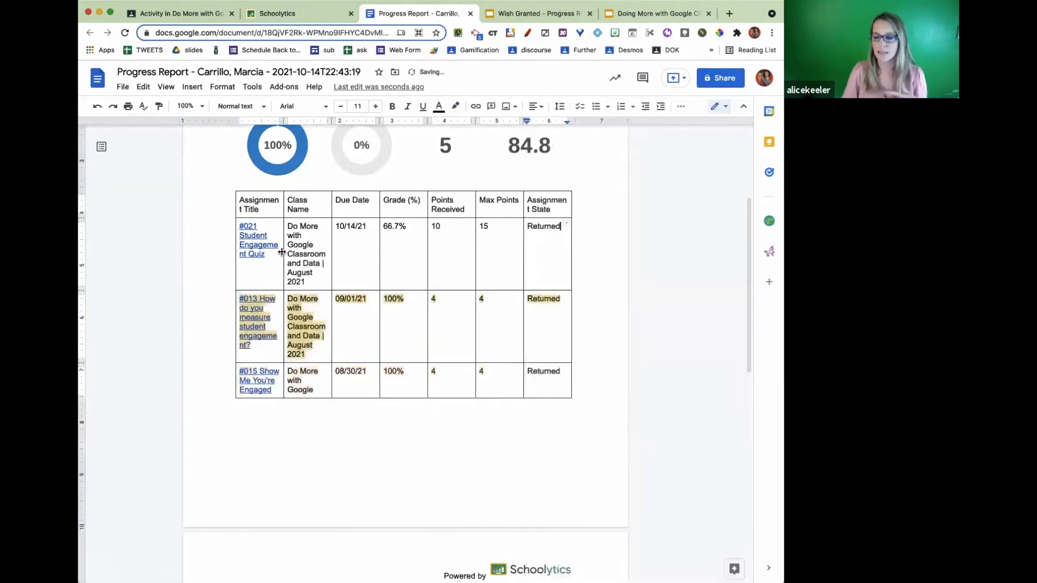